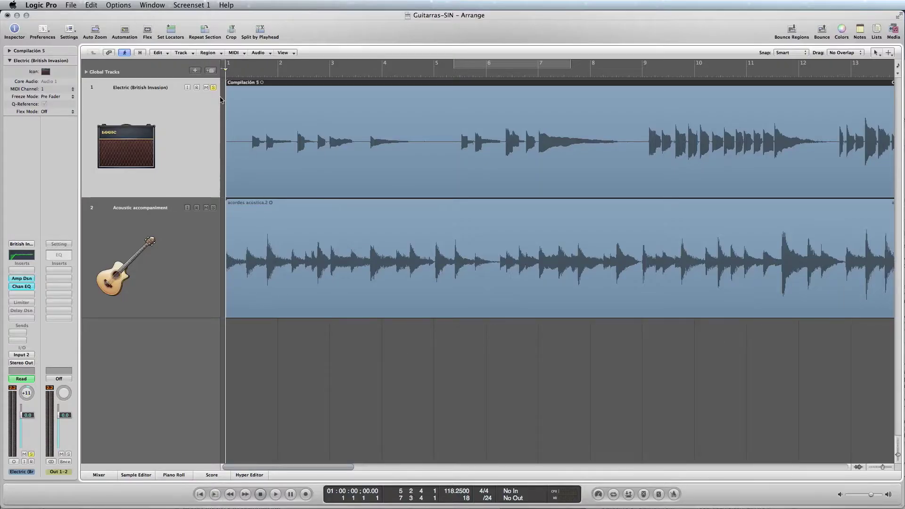
Step: Solo the Acoustic accompaniment track and play a short passage of it from the beginning
left_click(293, 309)
key("s")
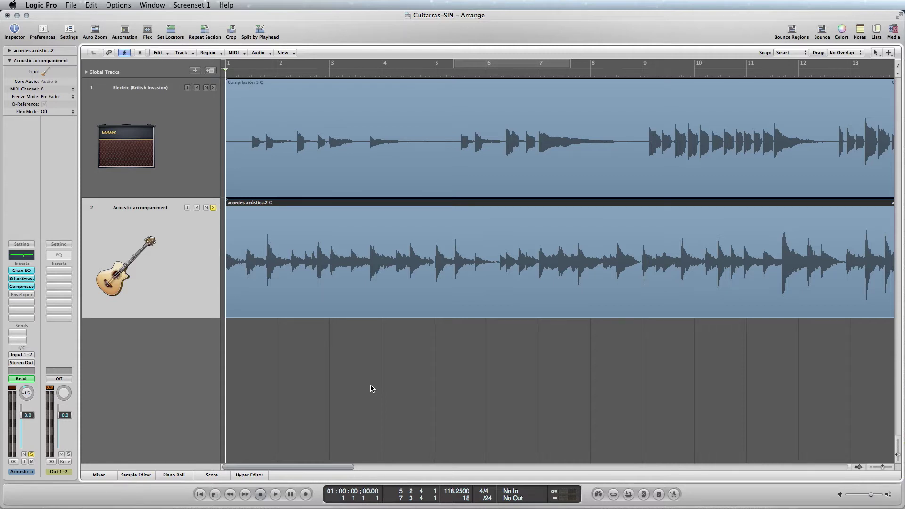
key("Up")
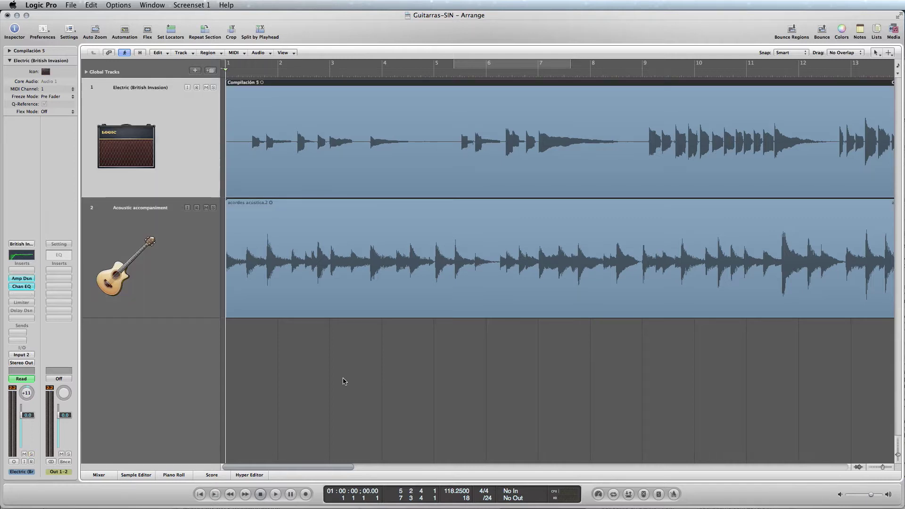
left_click(200, 264)
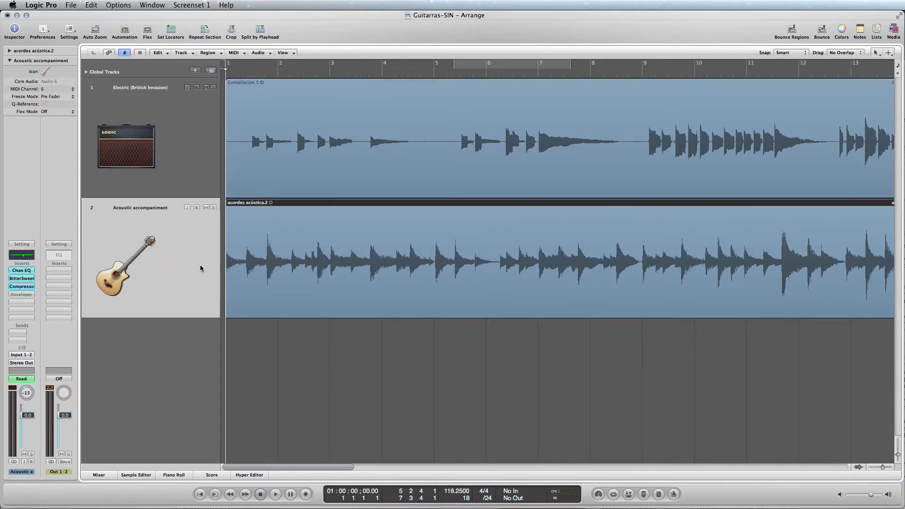
left_click(214, 207)
key("space")
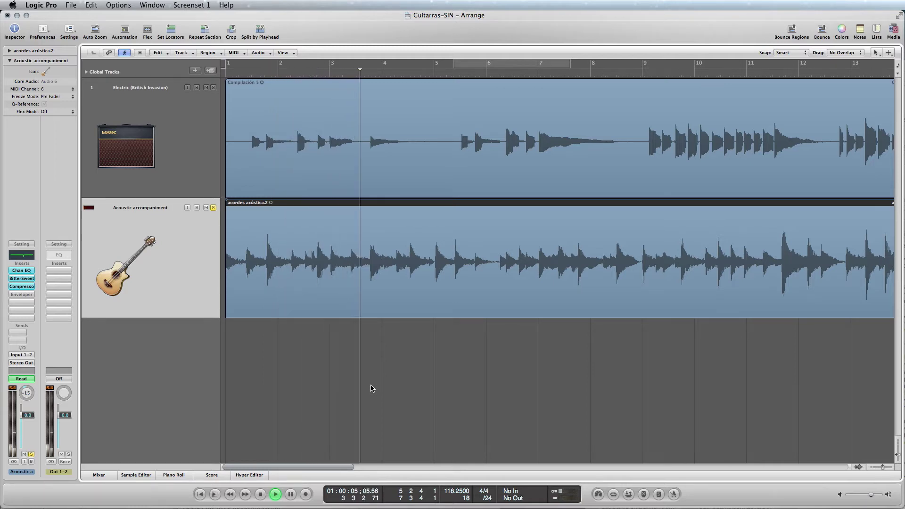
key("space")
Step: Select the soloed Electric (British Invasion) track, play its opening bars and return to the beginning
left_click(196, 168)
key("Return")
key("space")
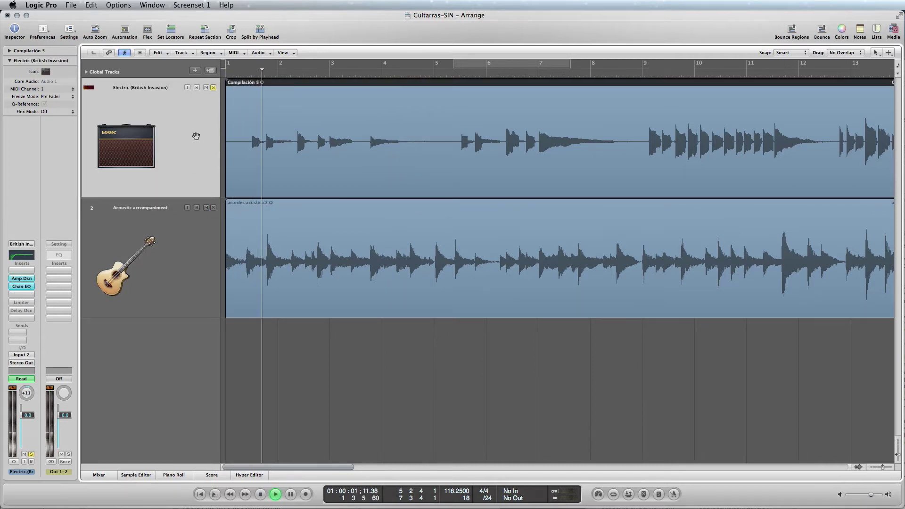
key("space")
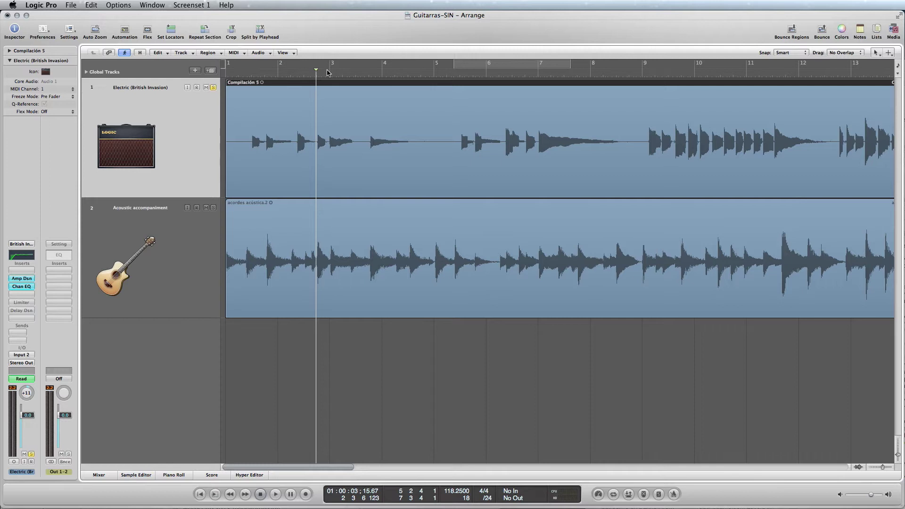
key("Return")
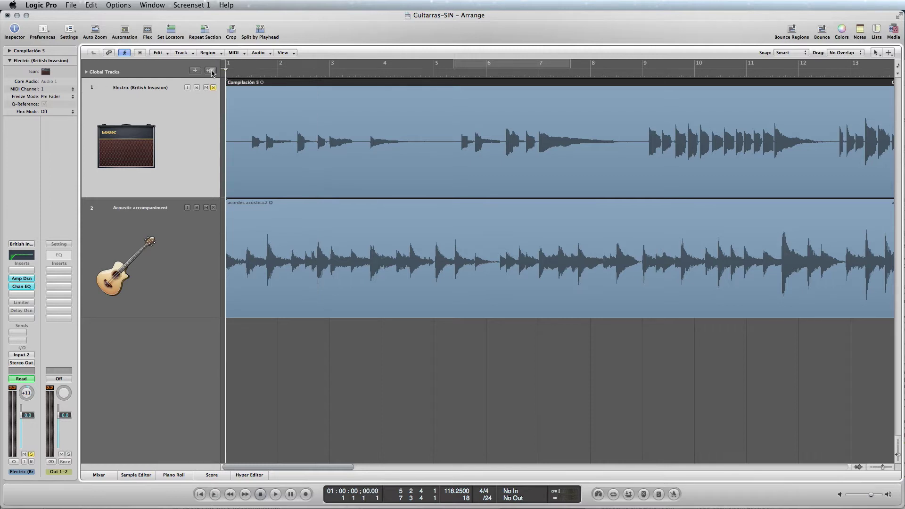
Step: Cycle from 1 1 1 1 to 1 3 1 1 and listen to the noise before the electric guitar's first note
left_click(228, 66)
left_click_drag(228, 66, 252, 68)
key("space")
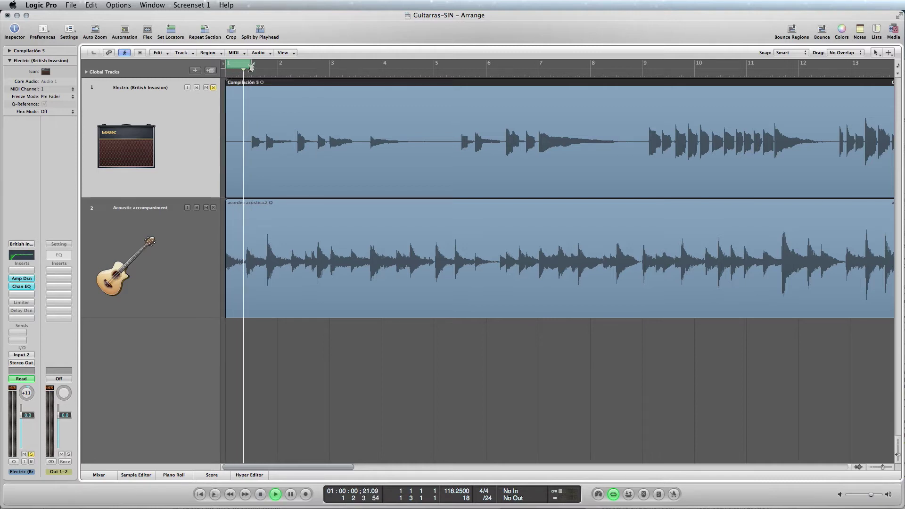
key("space")
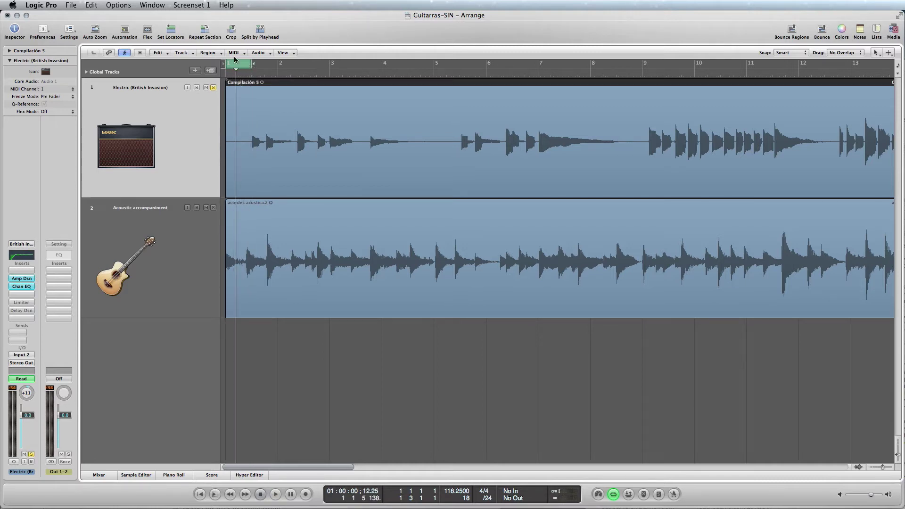
Step: Listen to the electric guitar's pauses by cycling from 5 1 1 1 to 5 3 1 1 and from 8 2 1 1 to 9 1 1 1
left_click_drag(235, 65, 444, 72)
key("space")
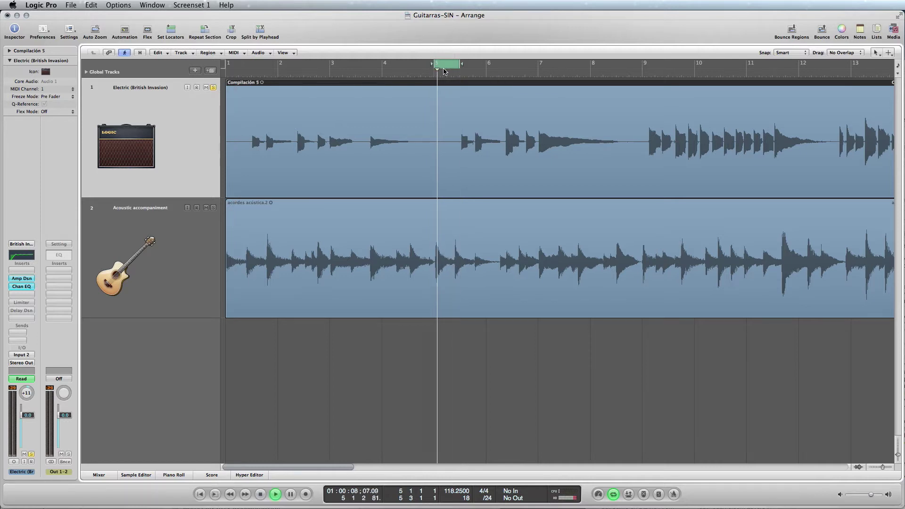
key("space")
left_click_drag(444, 71, 643, 65)
key("space")
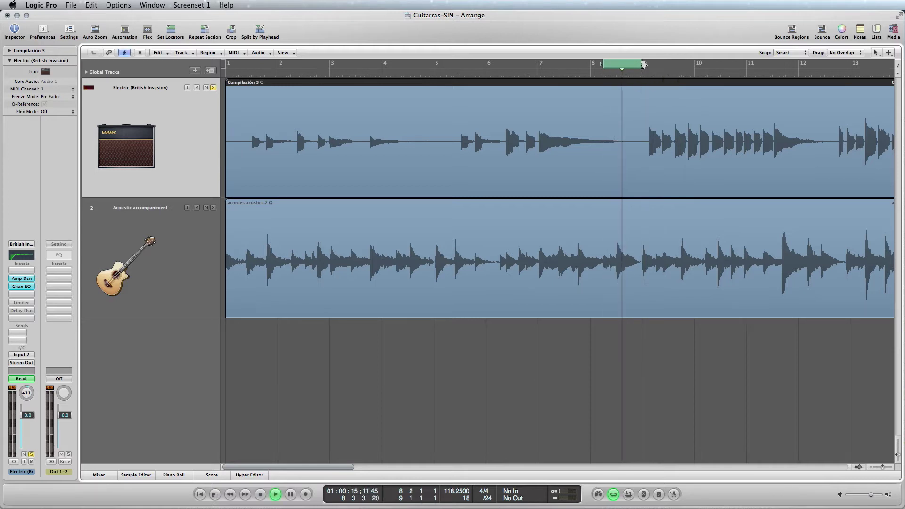
key("space")
Step: Cycle from 1 1 1 1 to 1 4 1 1, and review the electric track's Amp Designer settings
left_click_drag(629, 65, 253, 60)
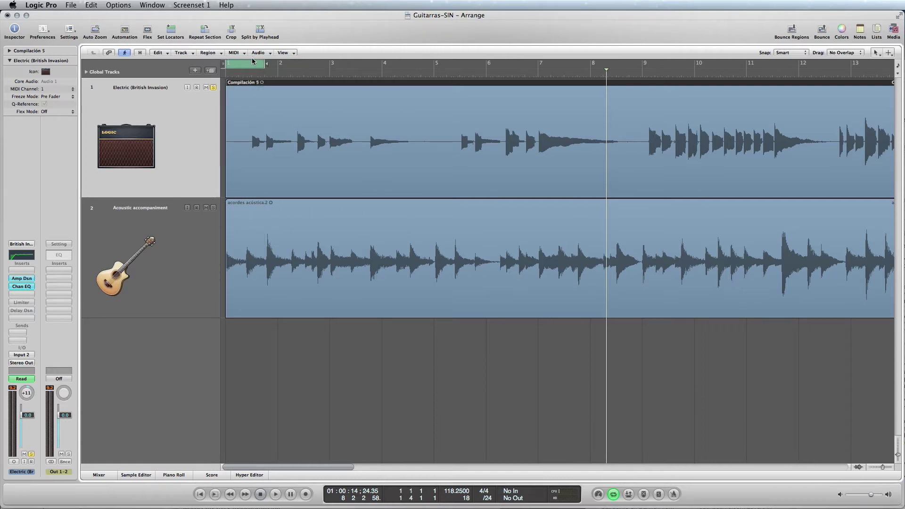
key("Return")
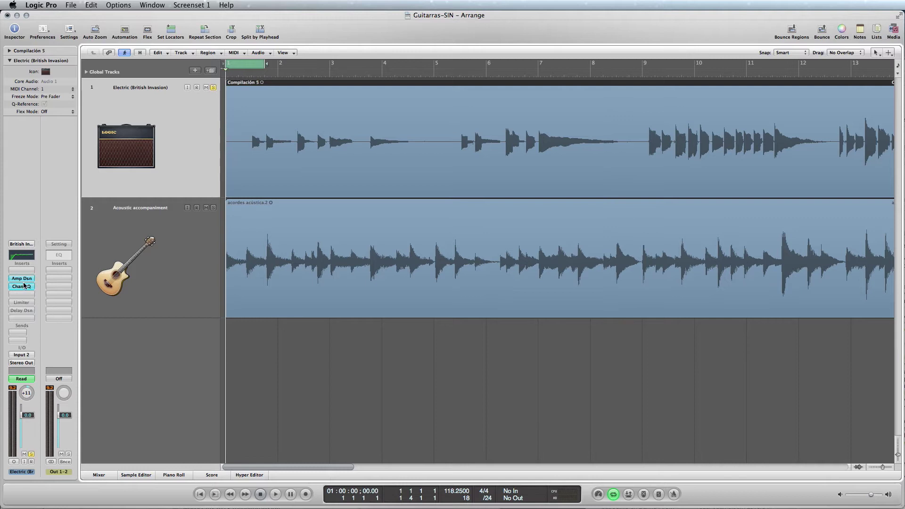
left_click(20, 279)
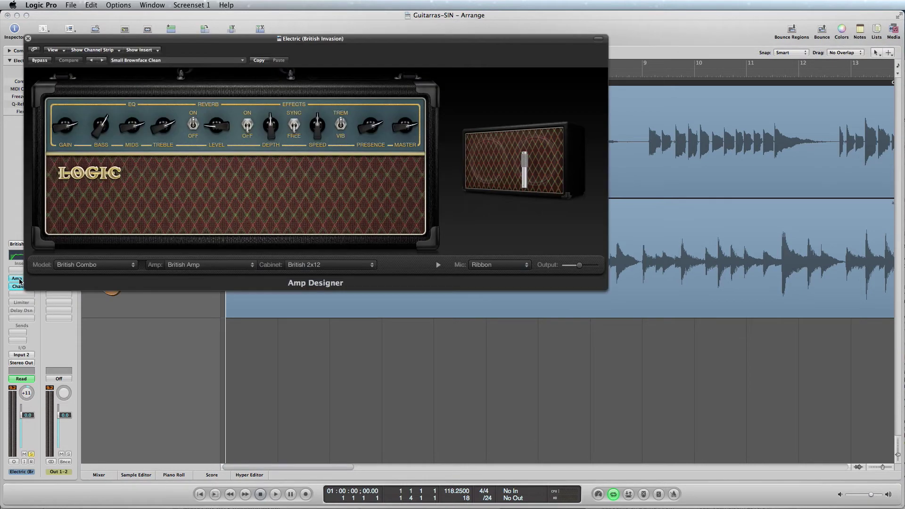
left_click_drag(318, 42, 504, 183)
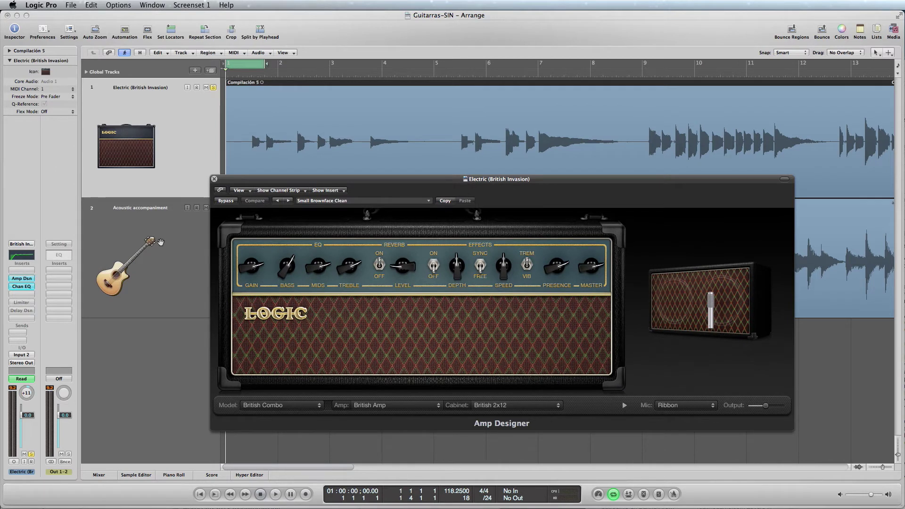
left_click(214, 180)
Step: Insert a Noise Gate before Amp Designer on the electric track, with its window clear of the track controls
left_click(27, 270)
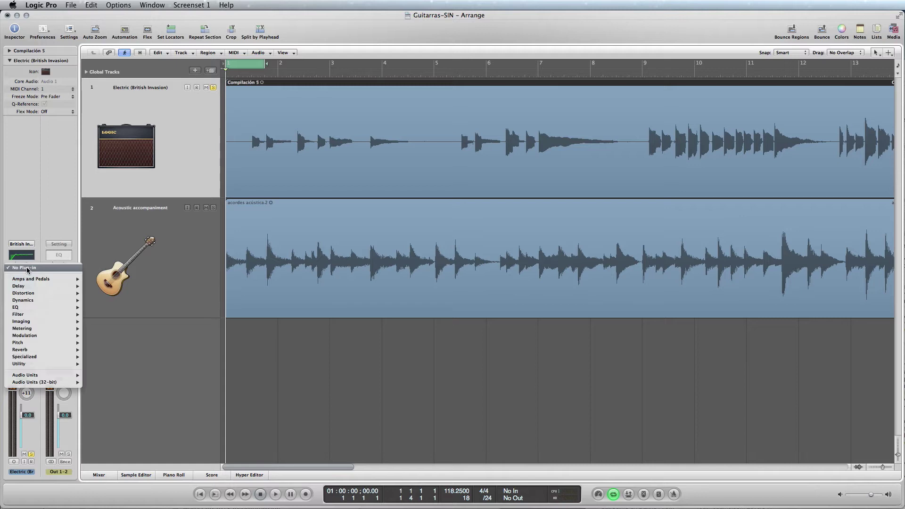
mouse_move(47, 300)
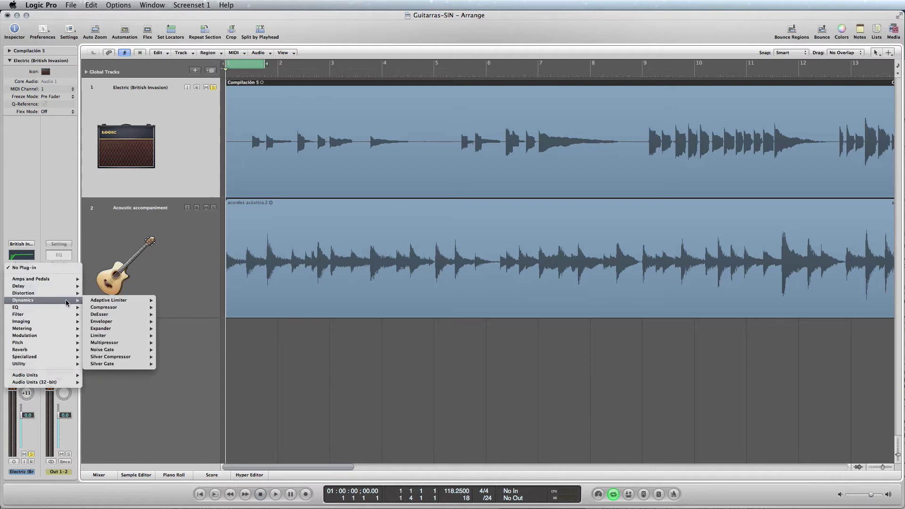
mouse_move(128, 350)
left_click(165, 350)
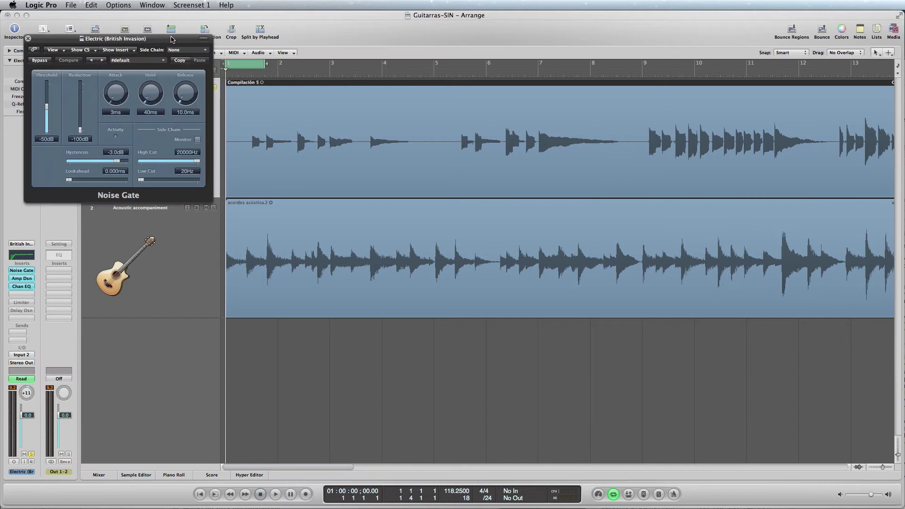
left_click_drag(171, 39, 393, 274)
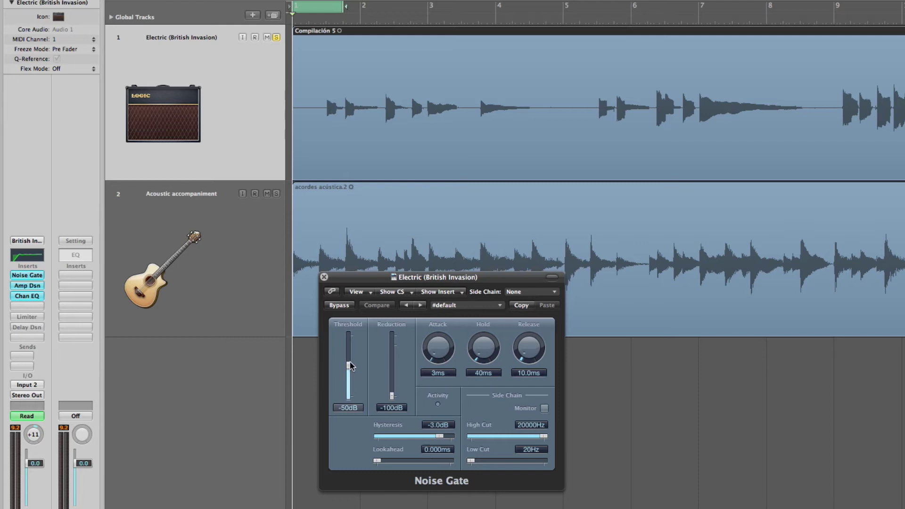
Step: Set the Noise Gate threshold to -40 dB with -100 dB reduction, and play the cycle extended into bar 2
left_click_drag(349, 368, 349, 361)
mouse_move(394, 398)
left_mouse_down()
mouse_move(394, 382)
mouse_move(394, 401)
left_mouse_up()
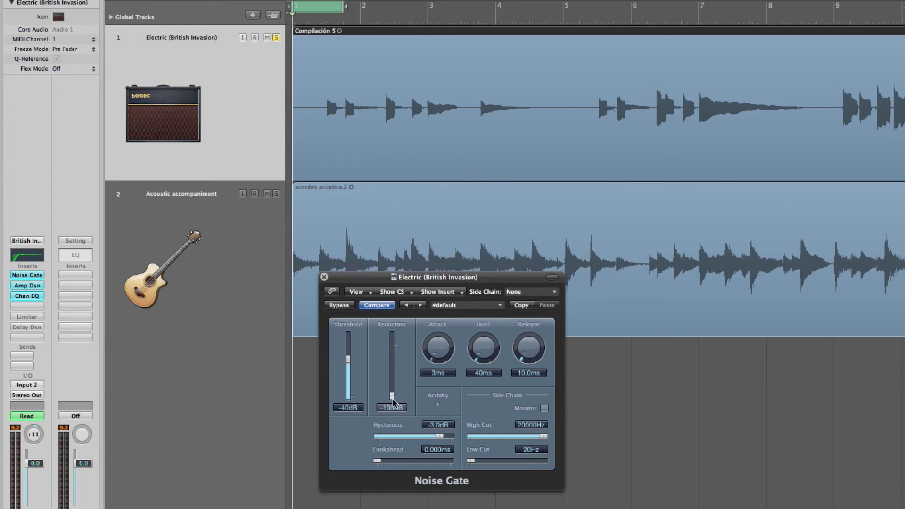
left_click_drag(343, 7, 384, 9)
key("space")
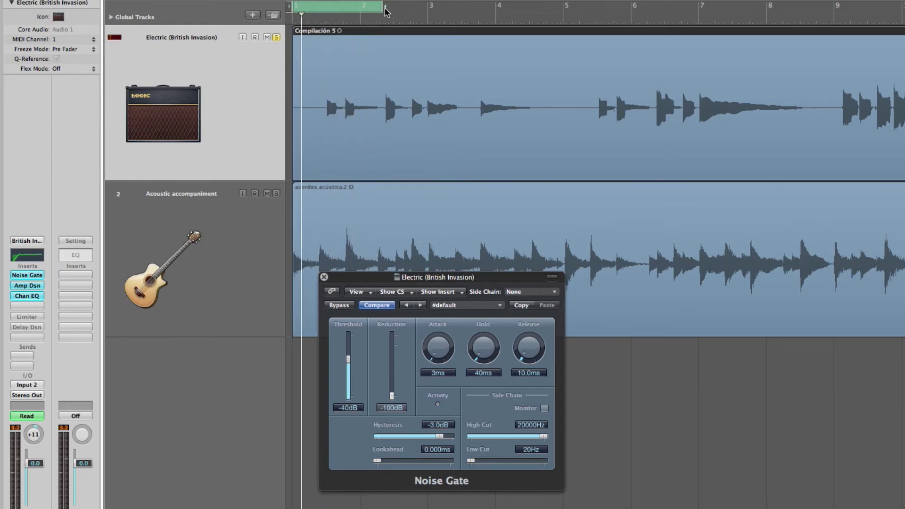
key("space")
Step: Set the Noise Gate attack to 25 ms and release to 88 ms while checking playback, and close its window
left_click_drag(450, 371, 435, 343)
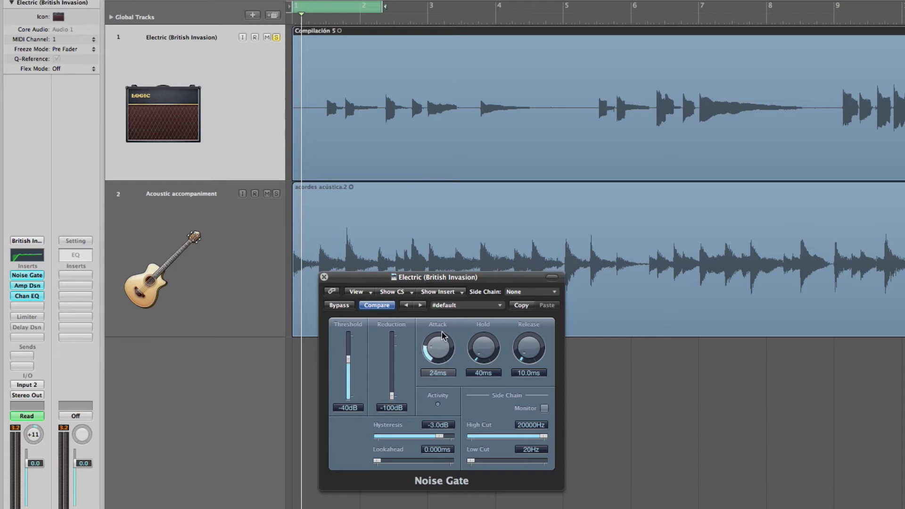
key("space")
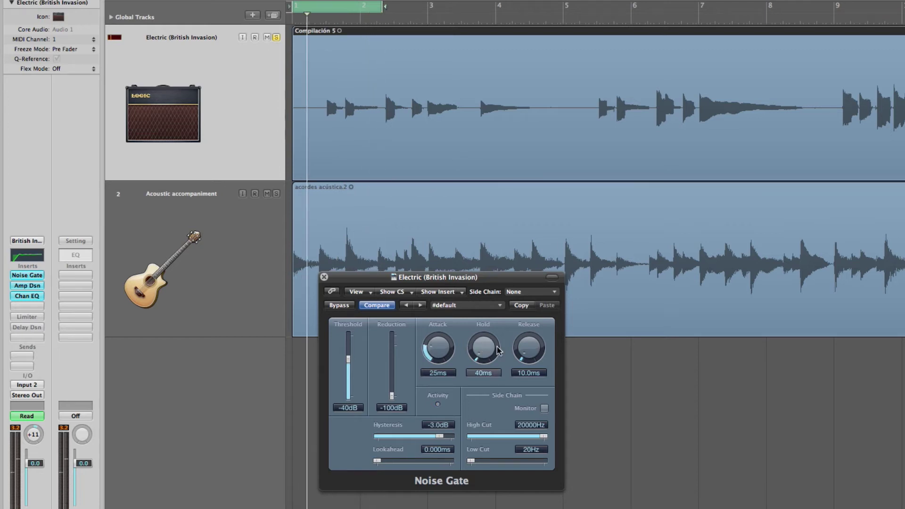
left_click_drag(528, 358, 528, 330)
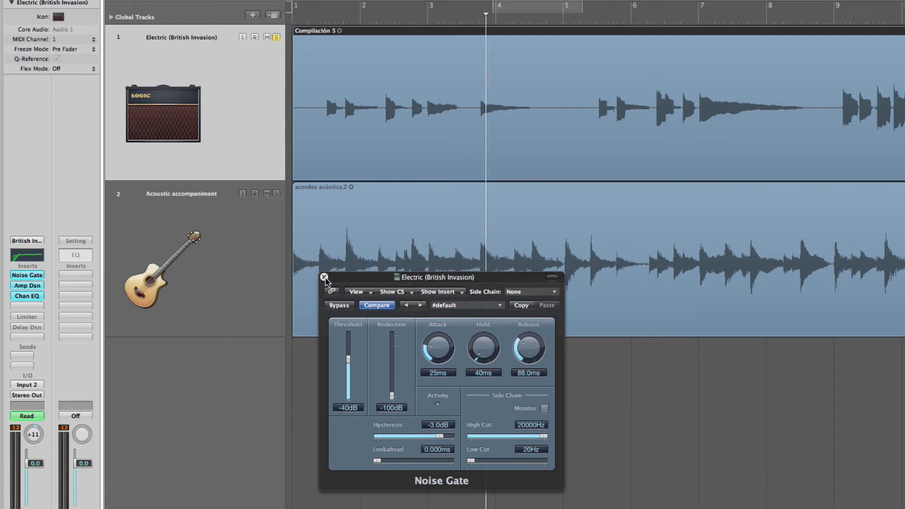
left_click(324, 278)
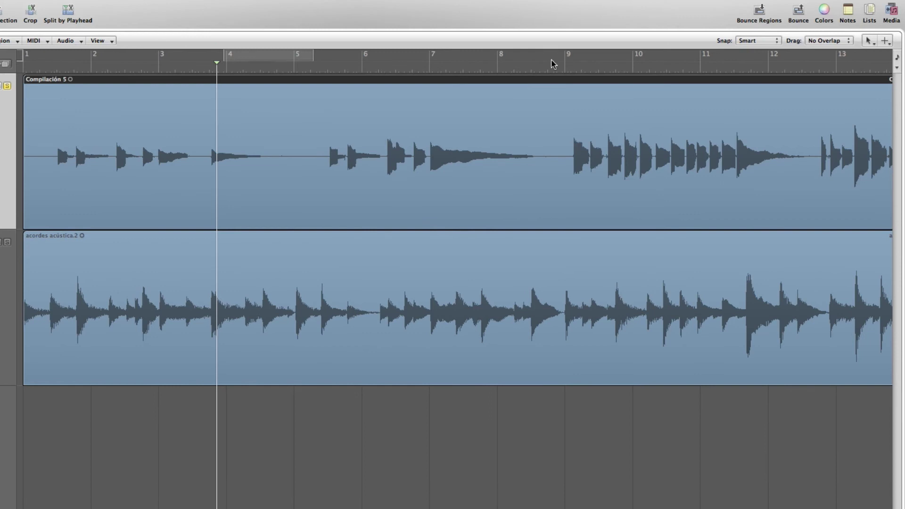
Step: Cycle the louder electric guitar passage from 9 1 1 1 to 10 2 4 1 and check its level meter during playback
left_click_drag(565, 68, 656, 59)
key("space")
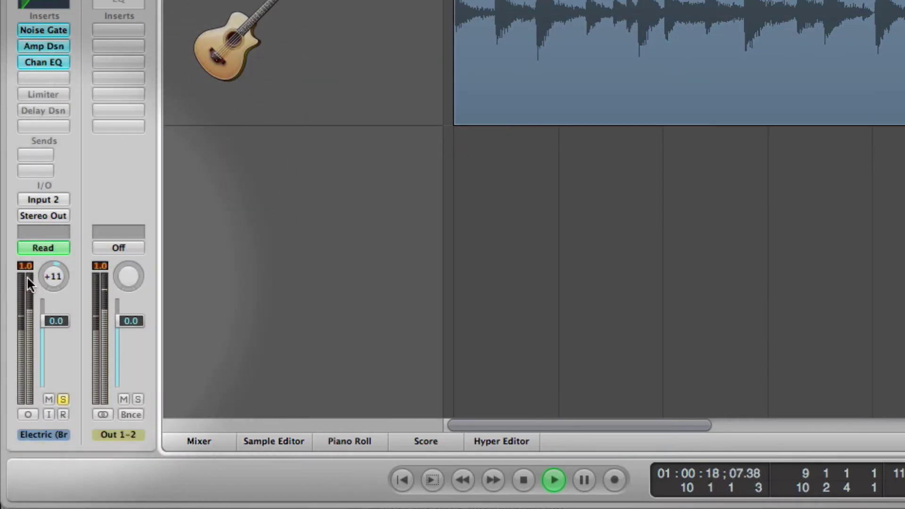
key("space")
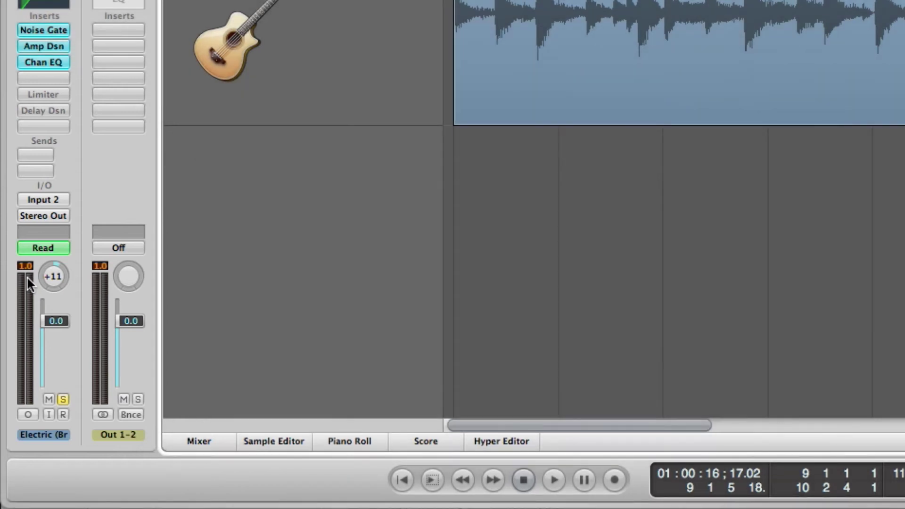
Step: Insert a stereo Compressor after the Channel EQ on the electric track, with its window below the waveforms
left_click(37, 78)
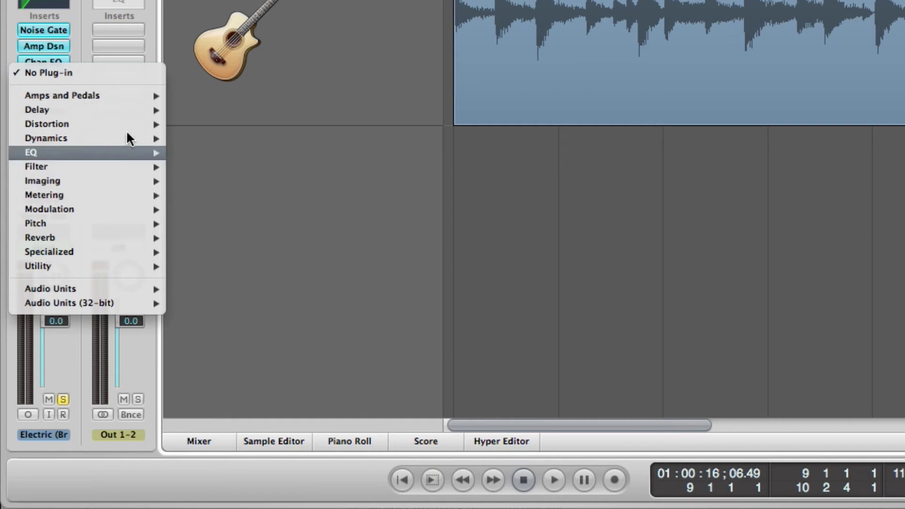
mouse_move(128, 138)
mouse_move(279, 151)
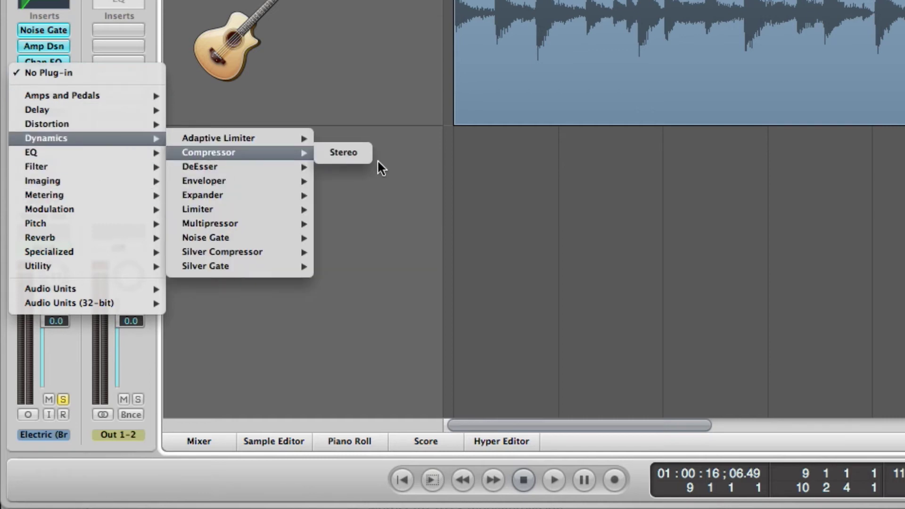
left_click(363, 156)
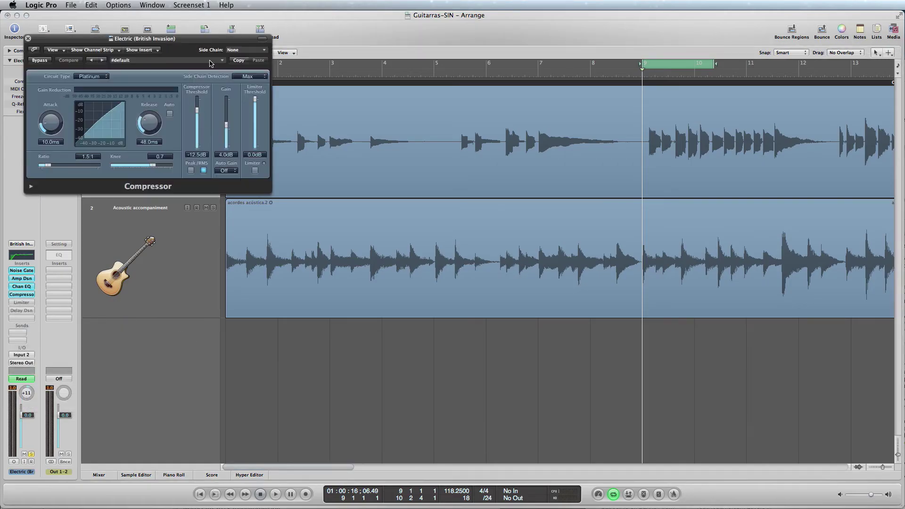
left_click_drag(208, 42, 537, 313)
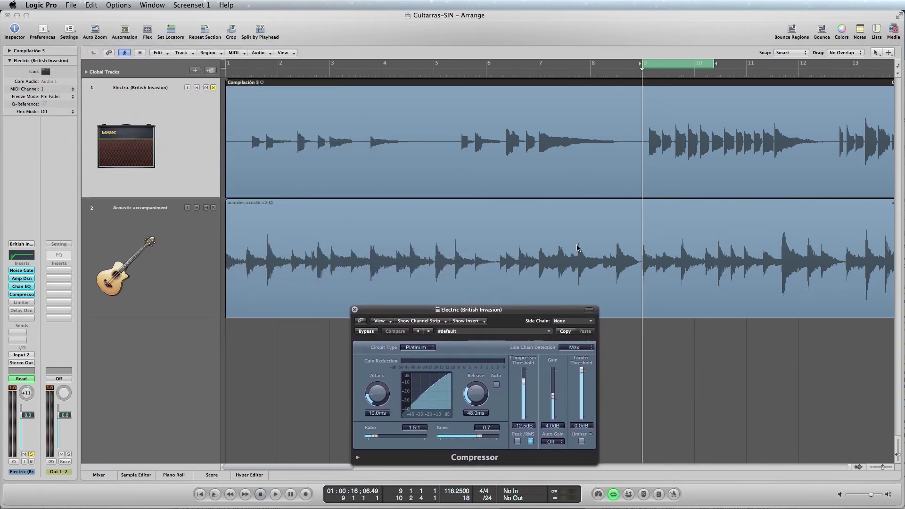
Step: Move the cycle to 5 3 1 1 through 6 4 4 1, and set the Compressor to Opto with a 6.6:1 ratio
left_click_drag(684, 64, 503, 61)
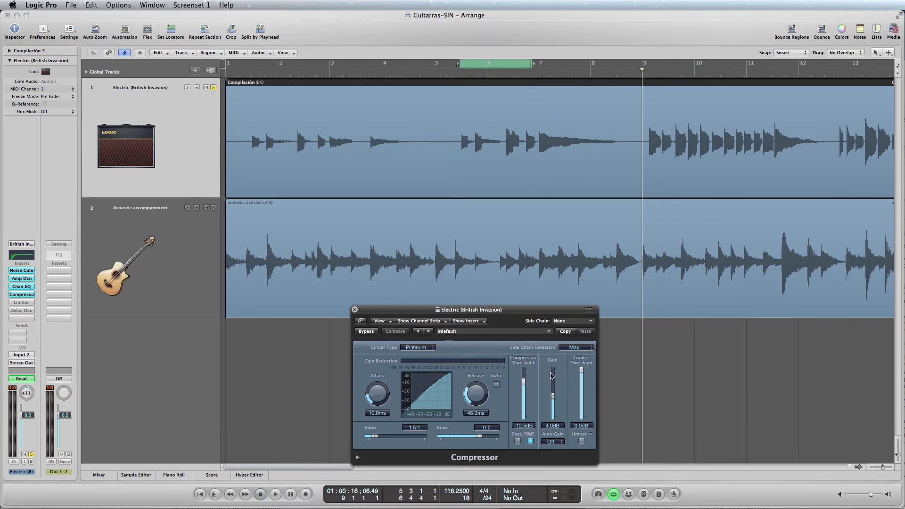
left_click(373, 437)
left_click_drag(373, 437, 397, 438)
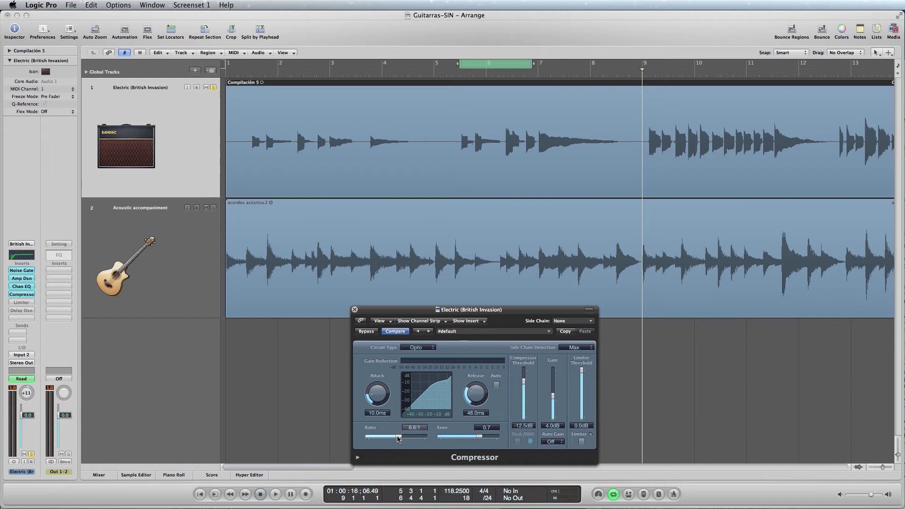
Step: Set the Compressor attack to 2.0 ms and threshold to -20.5 dB, and play the cycled passage
left_click_drag(377, 396, 378, 403)
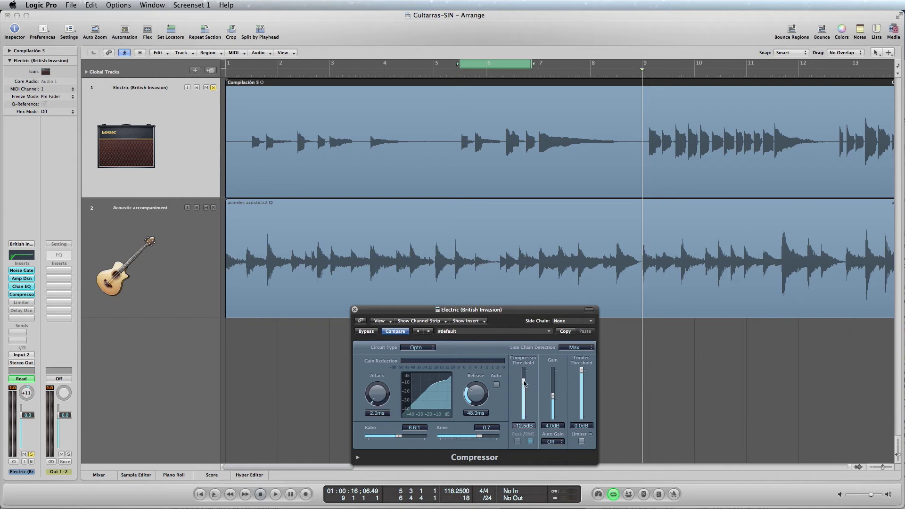
left_click_drag(524, 382, 524, 388)
key("space")
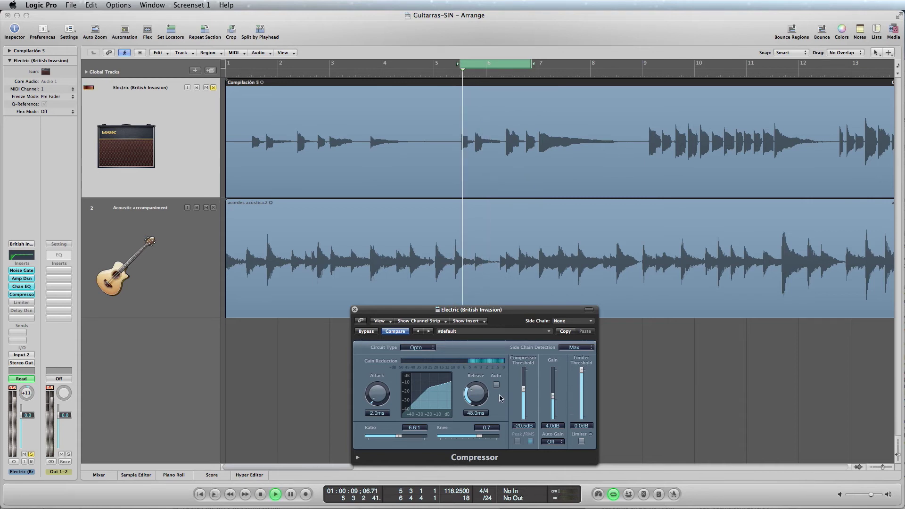
Step: Play the cycled quiet passage with the Compressor bypassed, and reactivate the Compressor to compare its effect
left_click(366, 331)
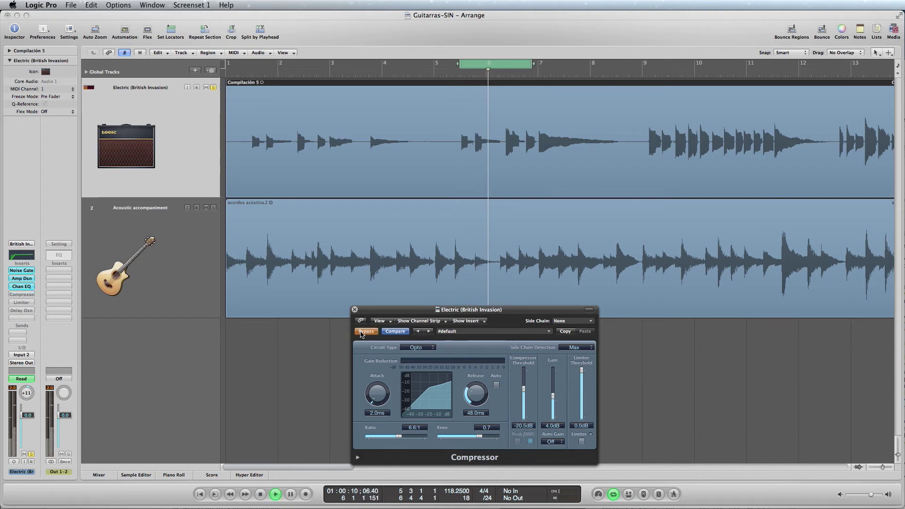
key("space")
left_click(366, 331)
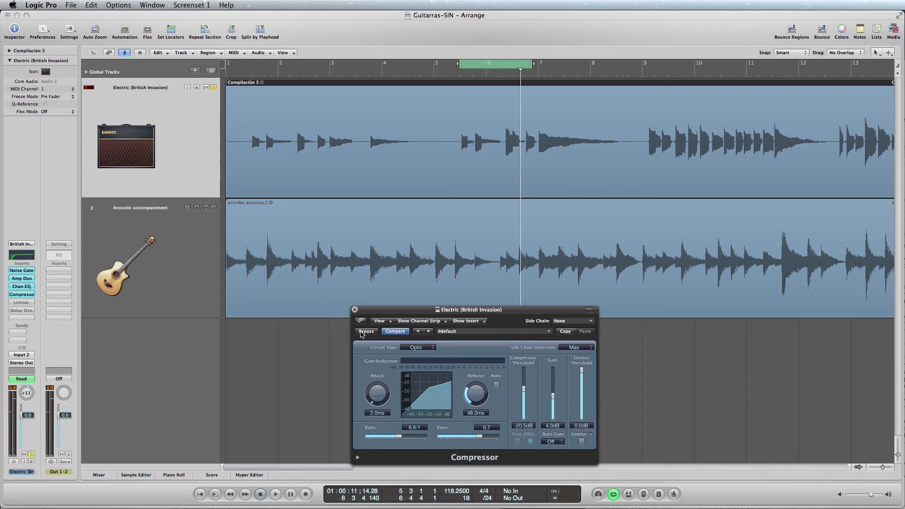
key("space")
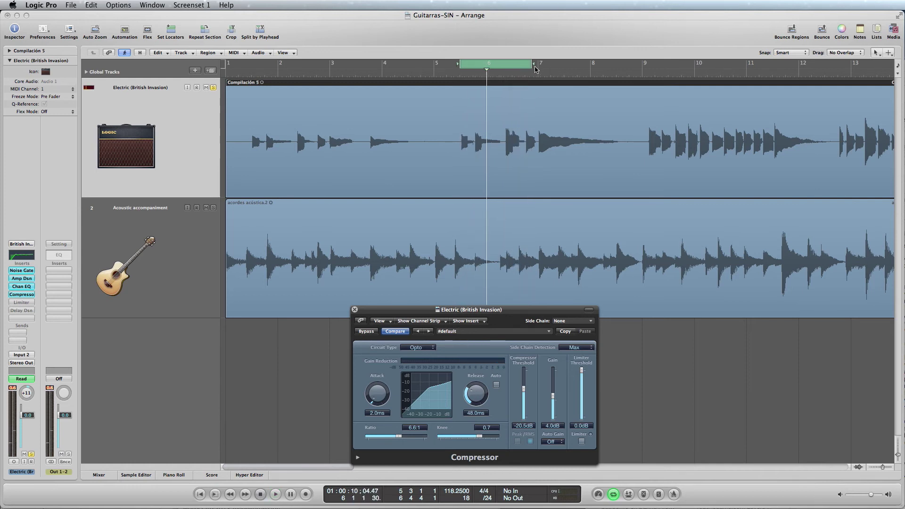
Step: Move the cycle to 9 1 3 1 through 10 2 6 1 and compare the louder passage with the Compressor bypassed and active
left_click_drag(512, 65, 698, 65)
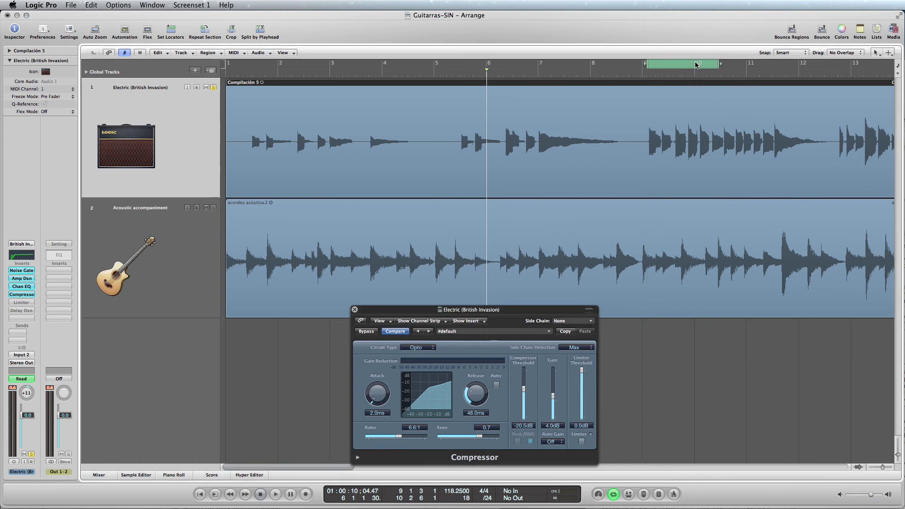
left_click(366, 332)
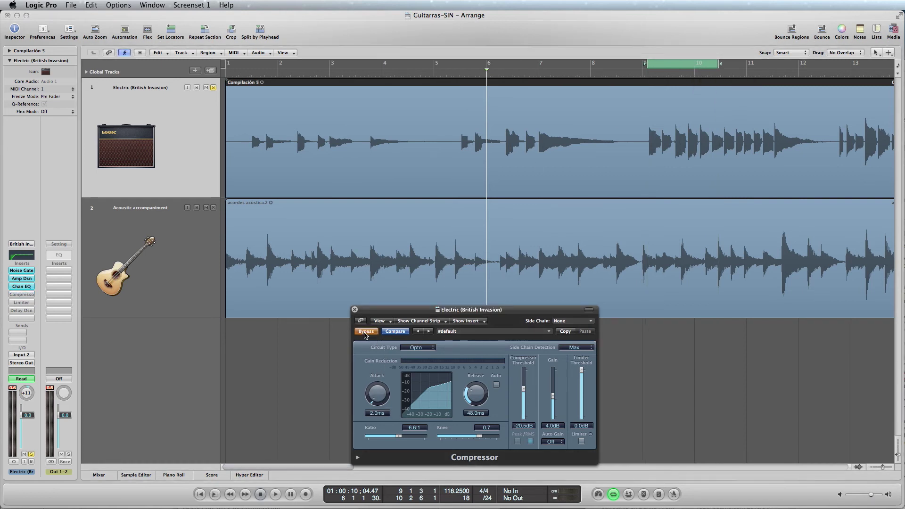
key("space")
key("space")
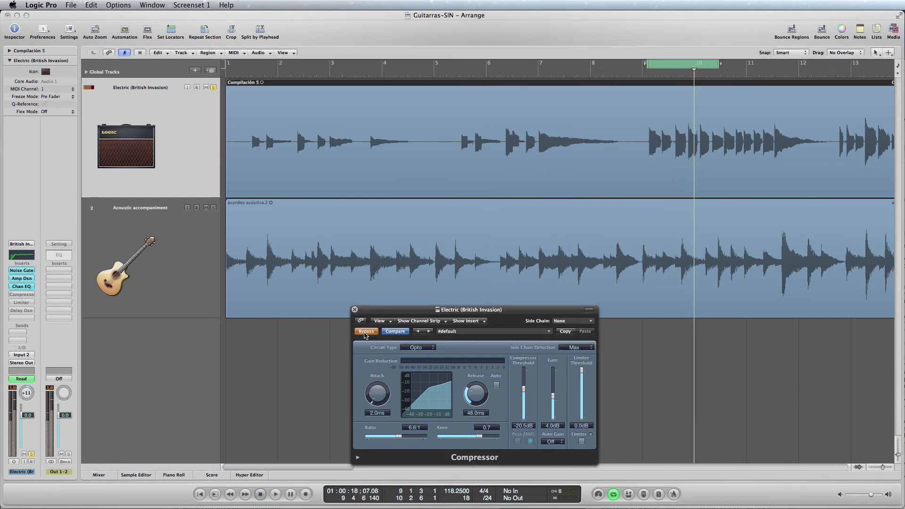
key("space")
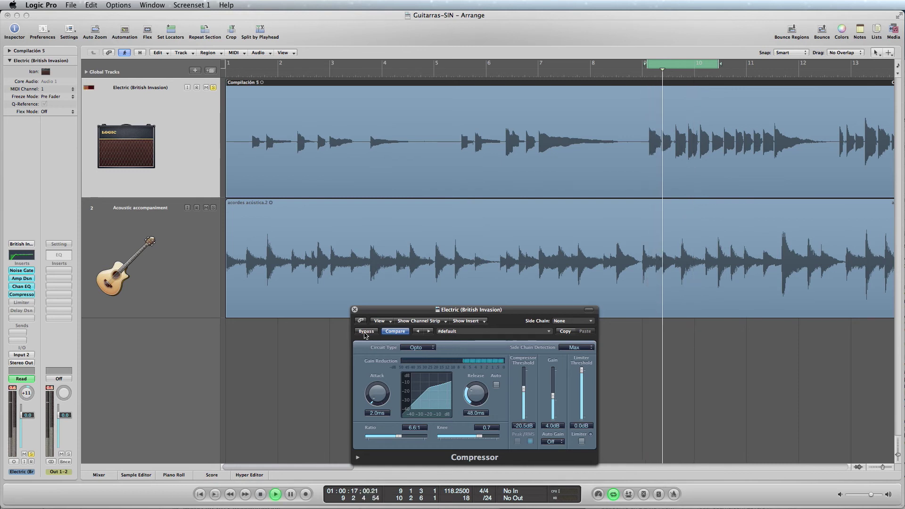
key("space")
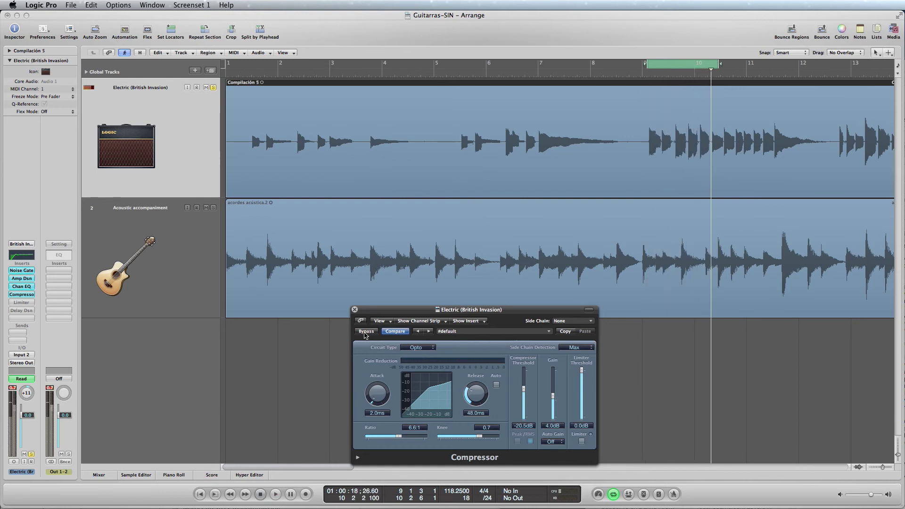
Step: Turn off cycle playback, close the Compressor window and reactivate the Delay Designer on the electric track
left_click(666, 67)
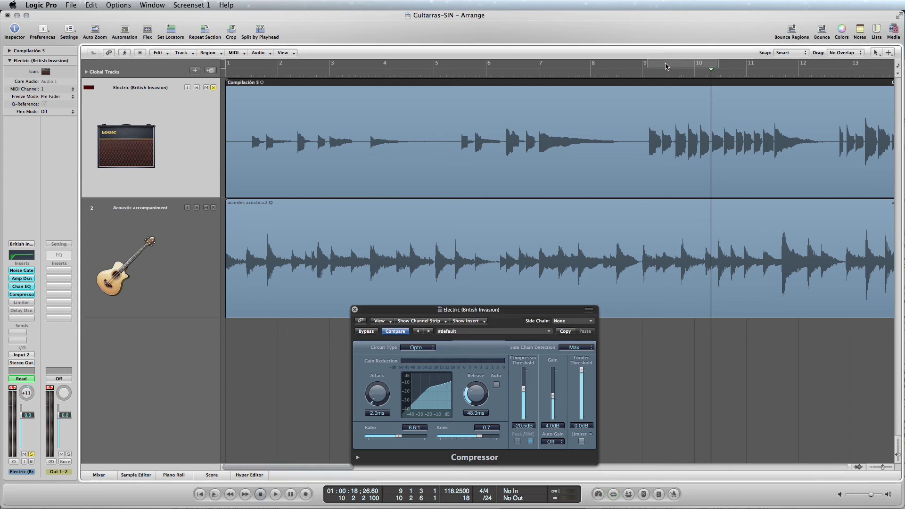
left_click(355, 309)
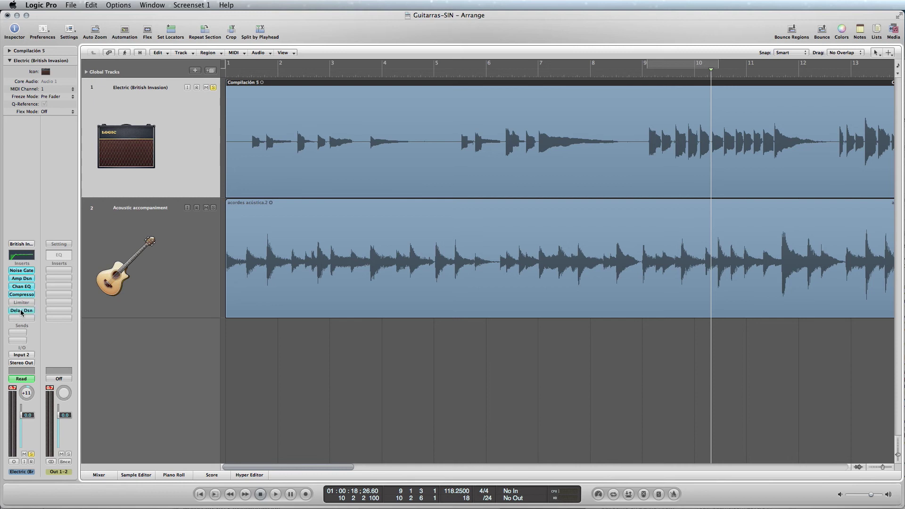
Step: Unsolo the electric track, play both guitar tracks through from the start, and return the playhead to the beginning
key("Return")
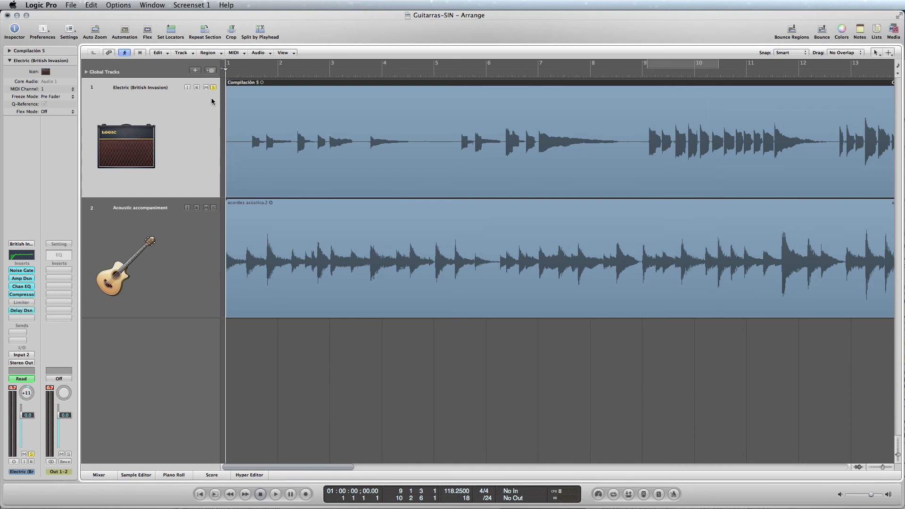
left_click(302, 400)
key("space")
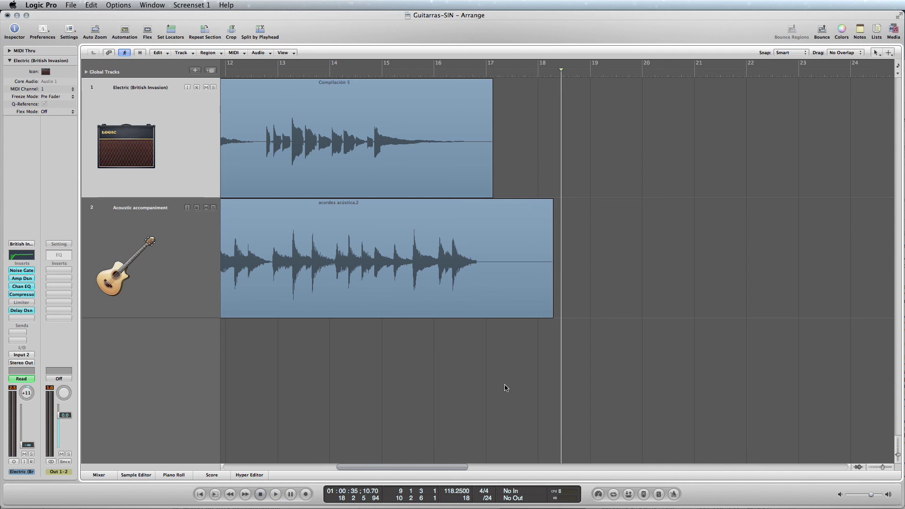
key("space")
key("Return")
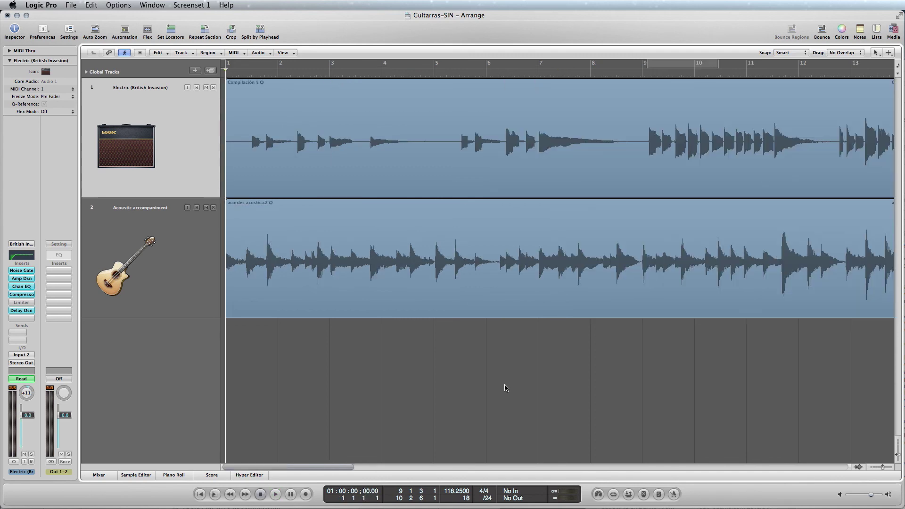